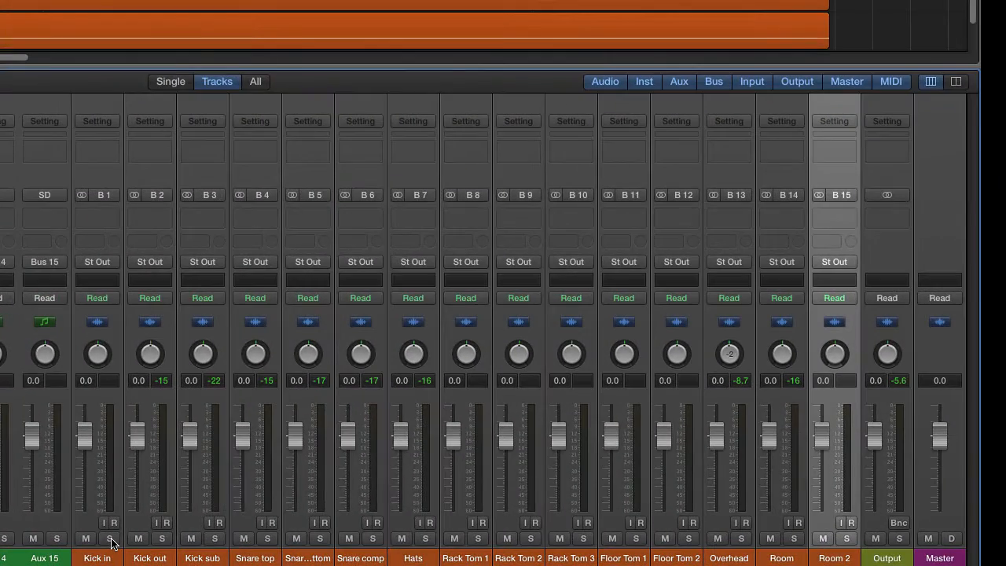
Step: Play the Kick in channel soloed and set its fader to -4.0 dB, then solo it together with Kick out
click(111, 539)
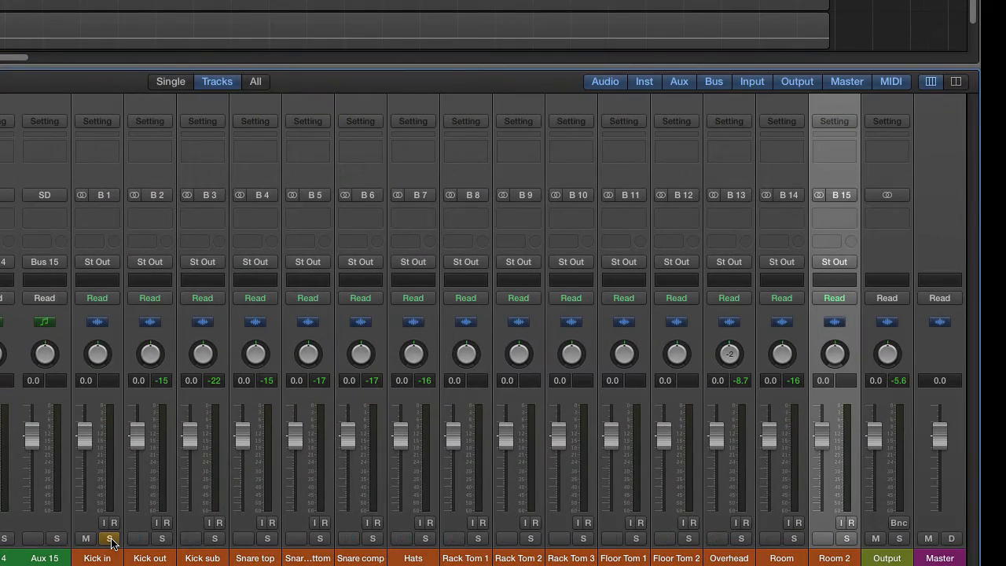
key(space)
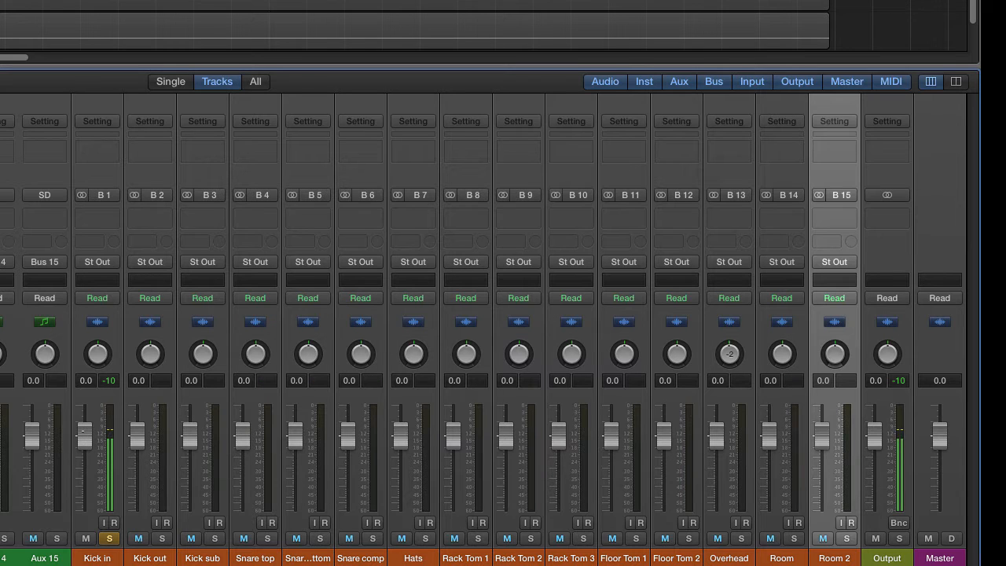
drag(84, 431, 84, 451)
click(109, 539)
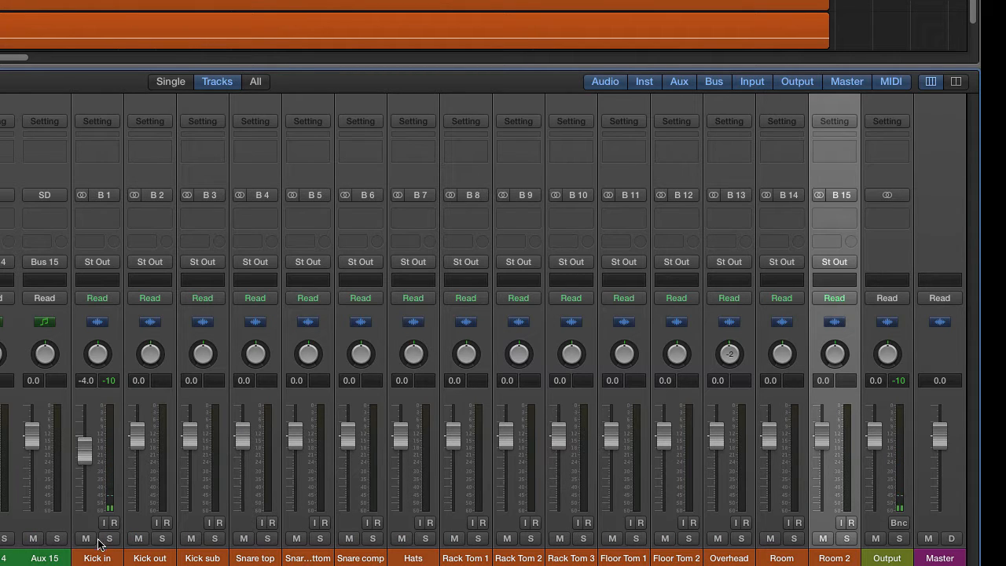
click(112, 539)
click(162, 539)
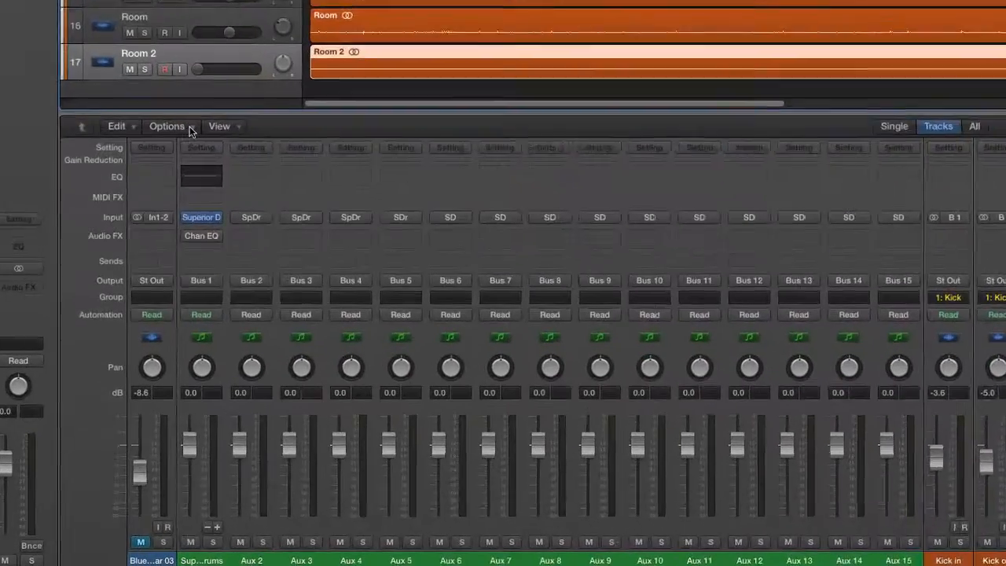
Step: Create a new auxiliary channel strip and name it DRUM submix
click(152, 319)
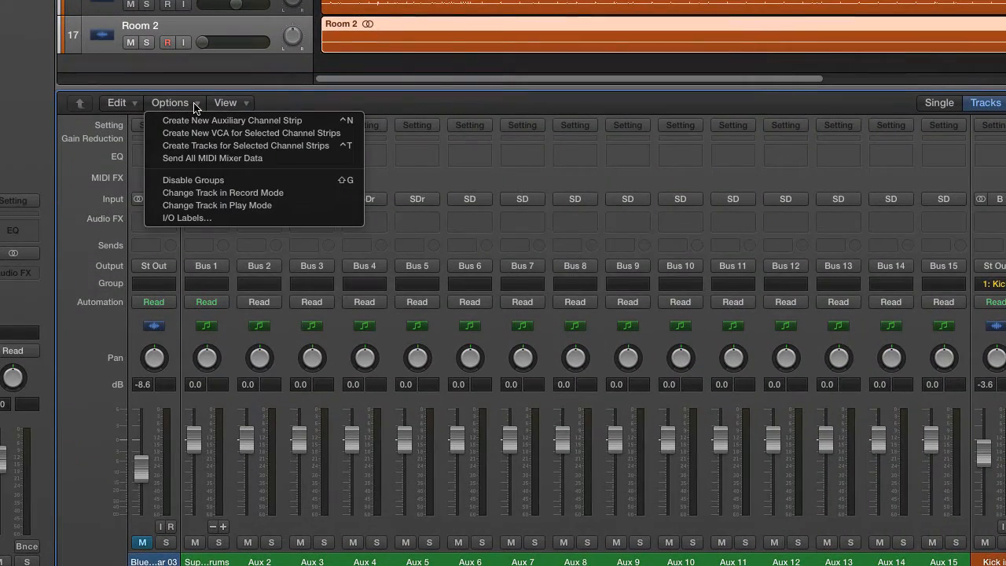
click(197, 122)
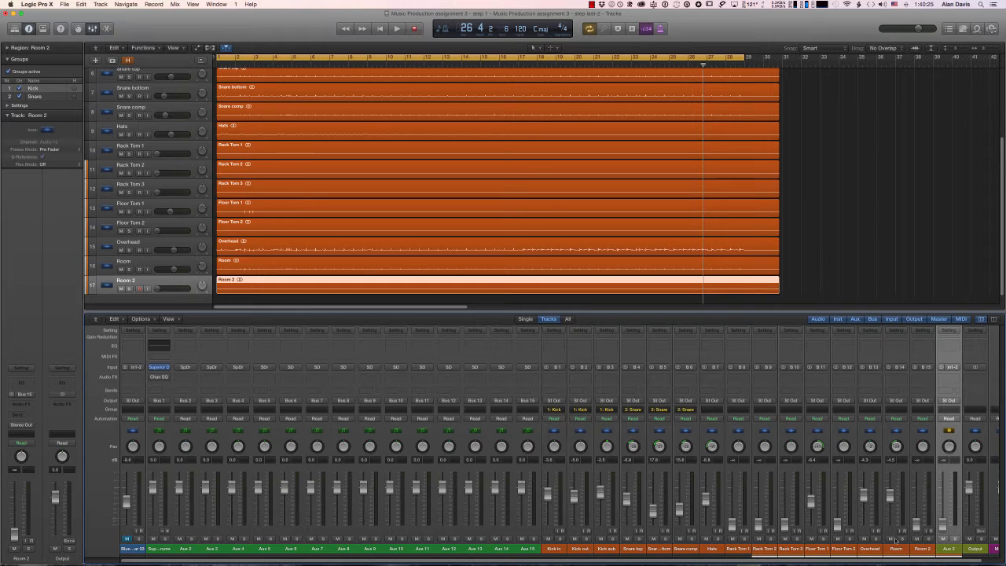
double_click(948, 551)
text(x)
key(Return)
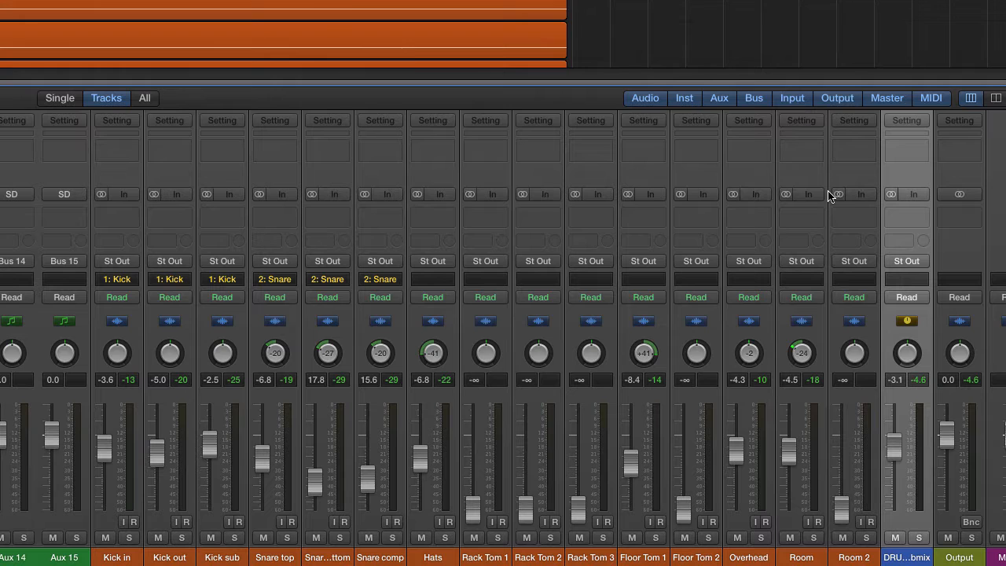
Step: Set the input of the DRUM submix channel to Bus 17
click(915, 194)
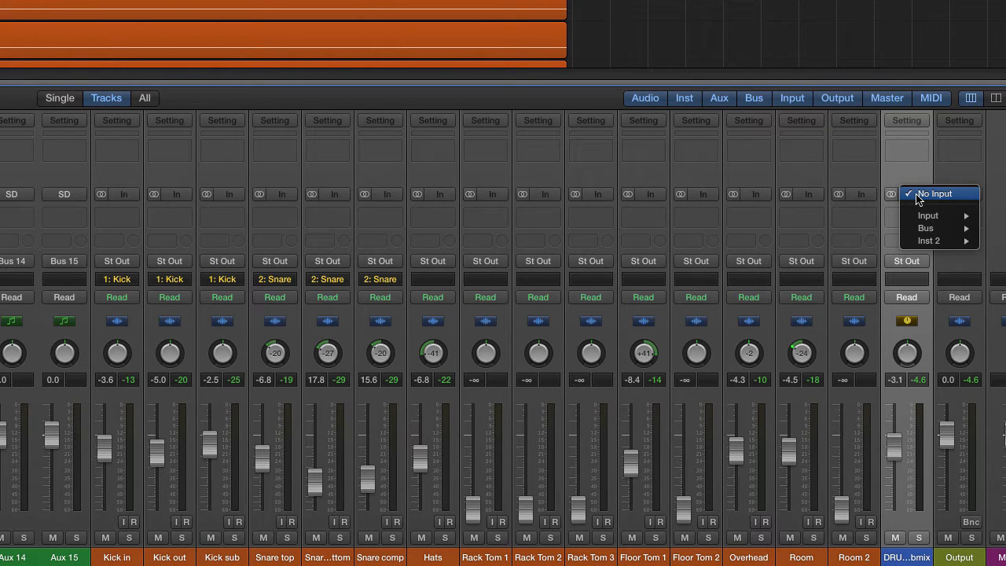
mouse_move(928, 228)
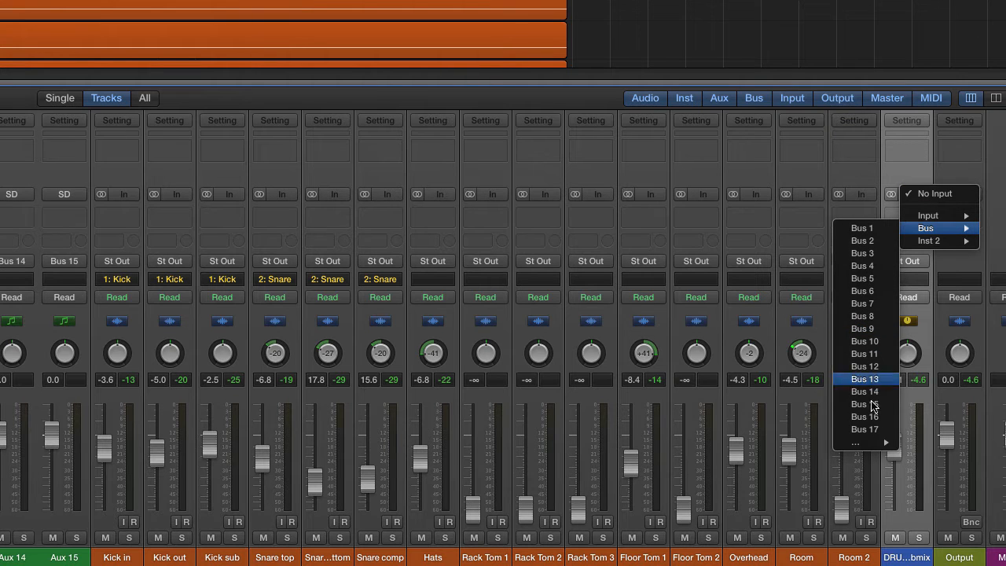
click(869, 430)
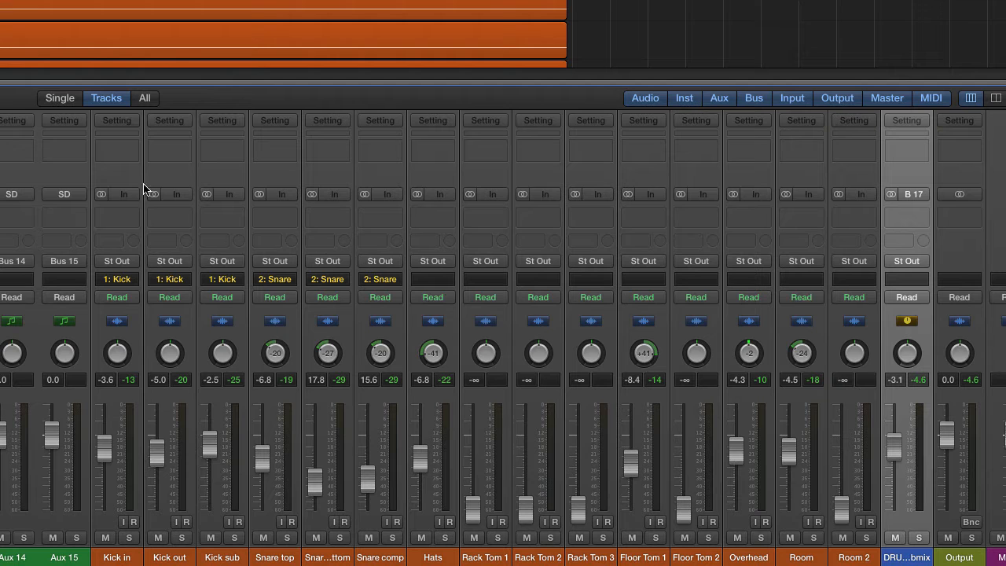
Step: Route the outputs of all channels from Kick in to Room 2 to Bus 17, and set the DRUM submix fader to -0.5 dB
mouse_move(114, 176)
mouse_down()
mouse_move(480, 189)
mouse_move(837, 176)
mouse_up()
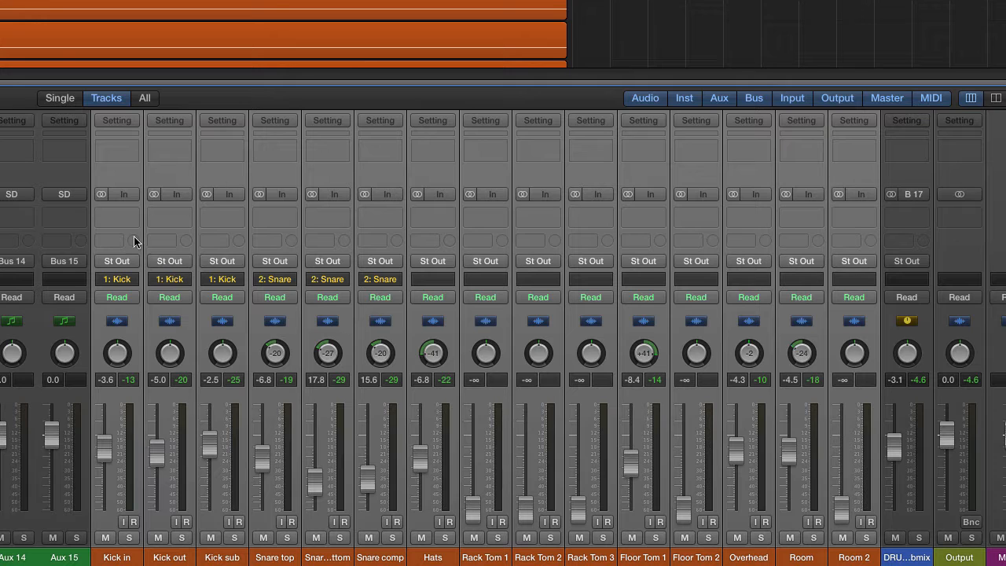
click(127, 265)
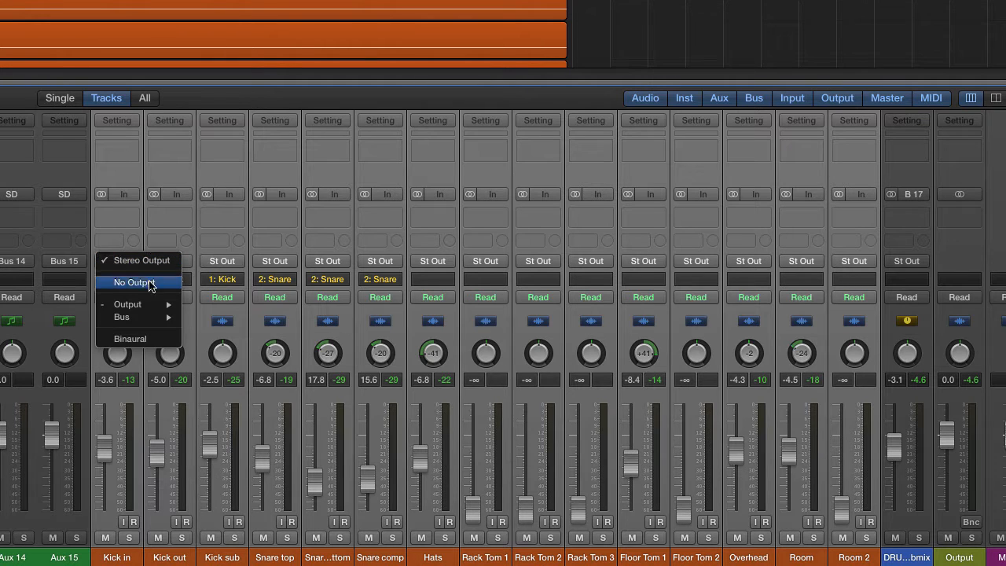
mouse_move(157, 319)
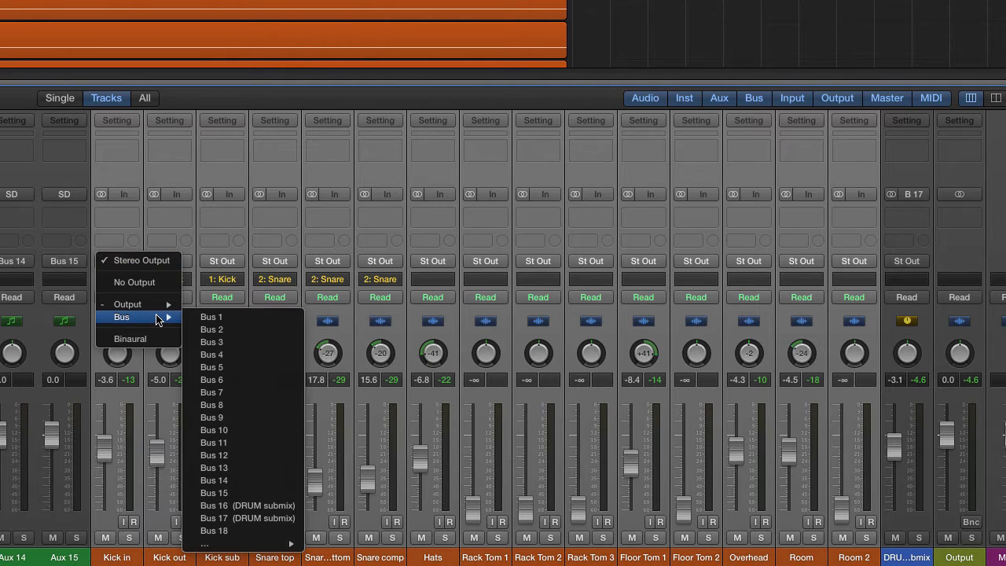
click(236, 518)
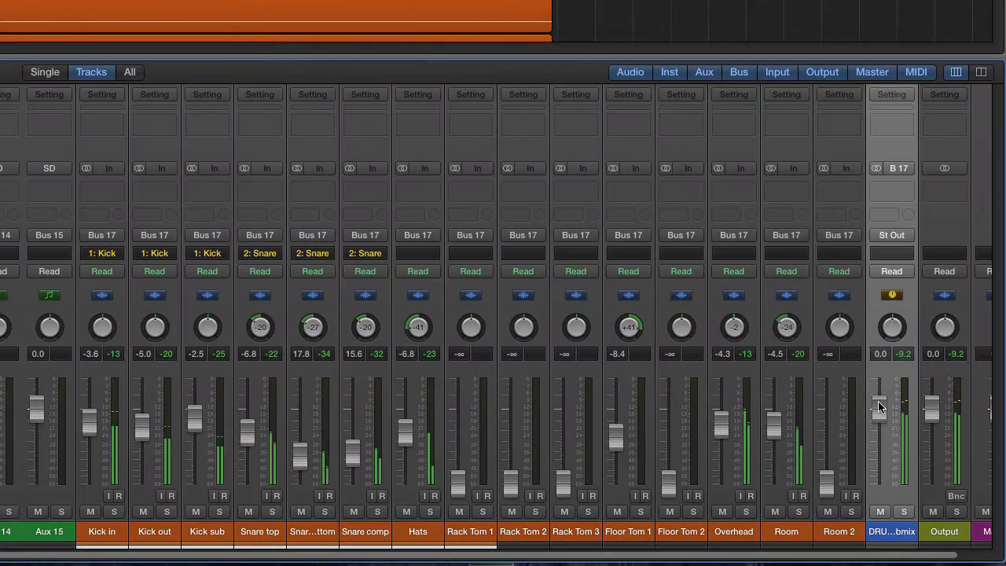
mouse_move(880, 408)
mouse_down()
mouse_move(880, 389)
mouse_move(880, 476)
mouse_move(880, 407)
mouse_up()
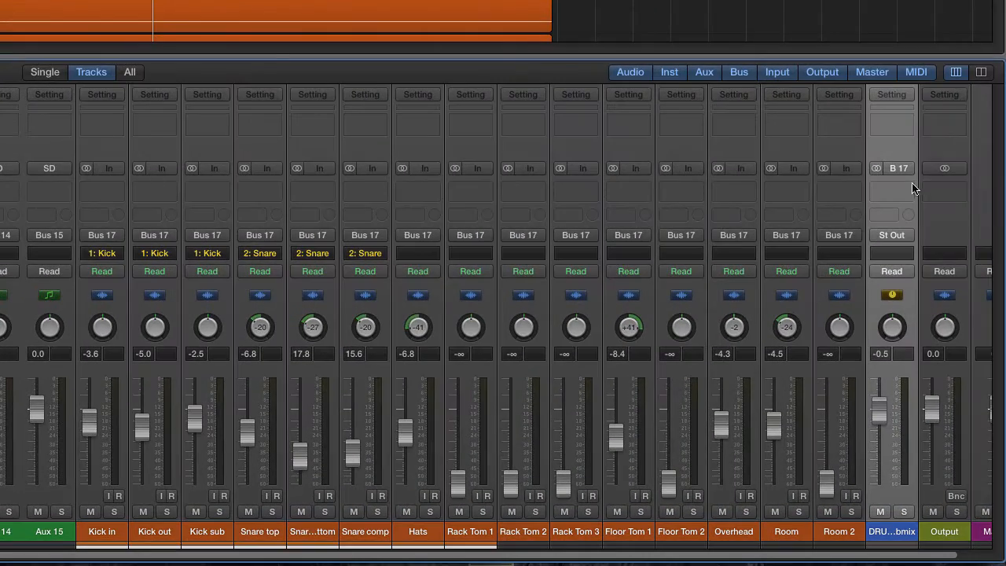
Step: Insert the Space Designer reverb on the DRUM submix channel
click(911, 190)
mouse_move(918, 277)
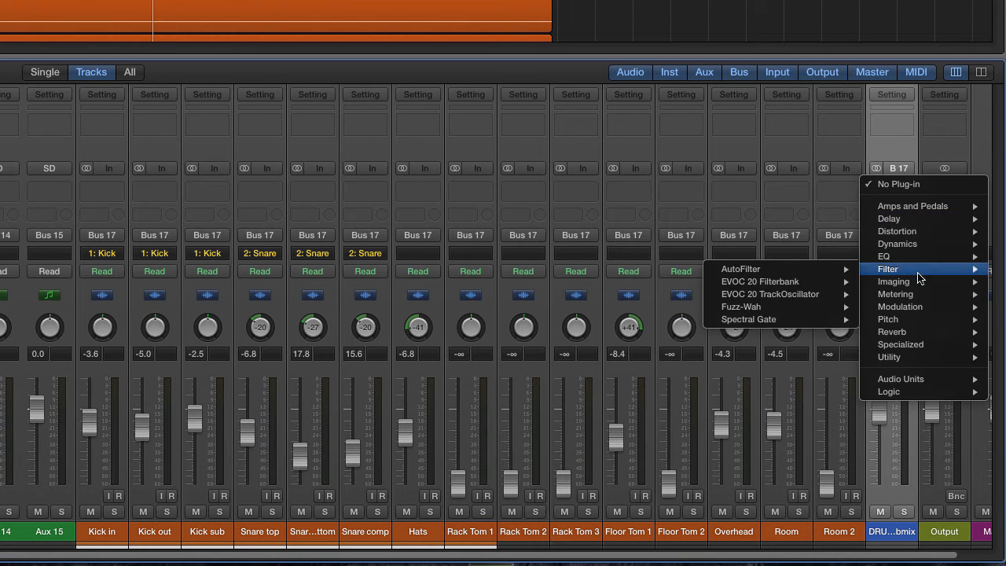
mouse_move(913, 333)
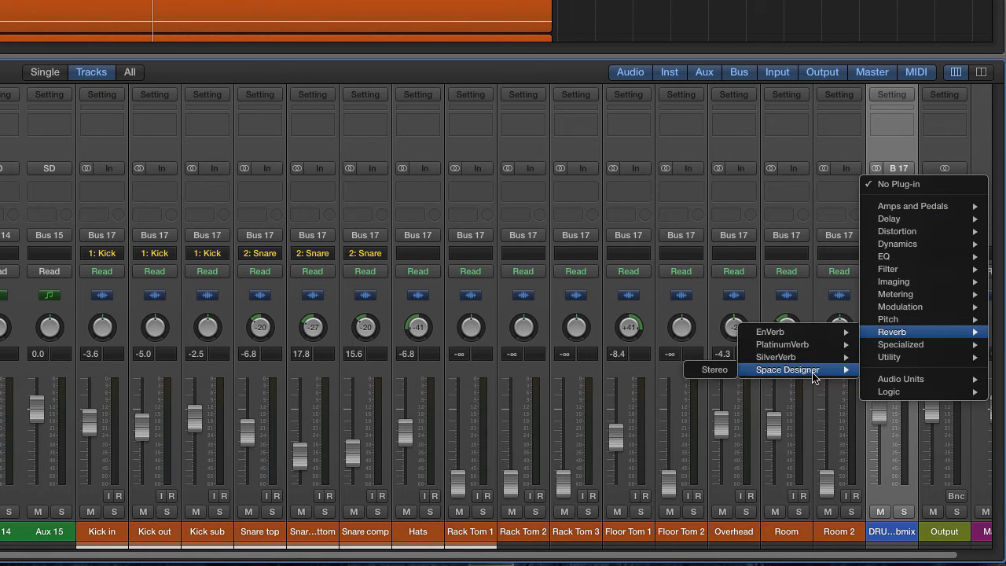
click(815, 375)
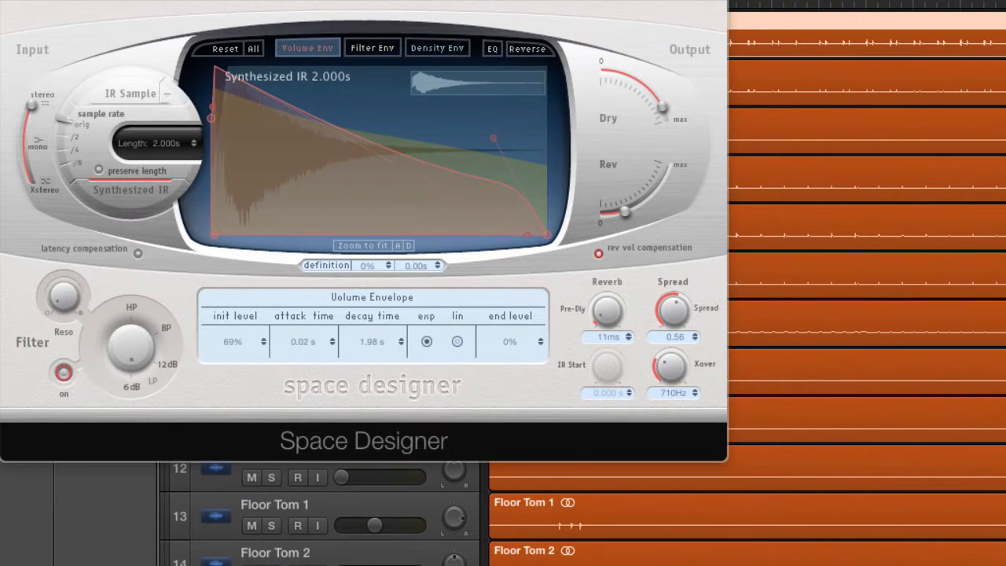
Step: Load the Small Spaces plate reverb preset 0.7s Drum Plate in Space Designer and reduce the reverb output level slightly
click(149, 1)
mouse_move(196, 343)
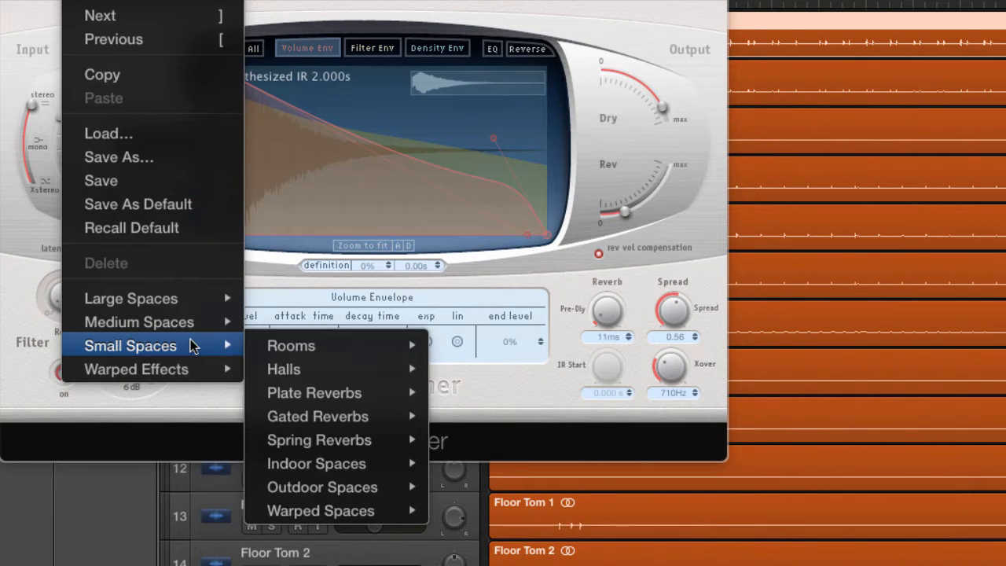
mouse_move(333, 396)
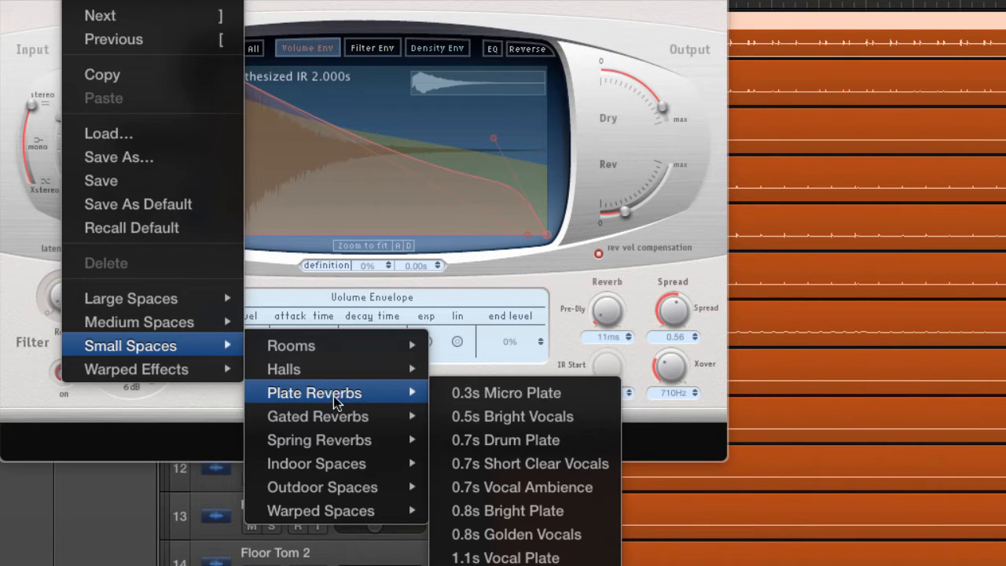
click(495, 444)
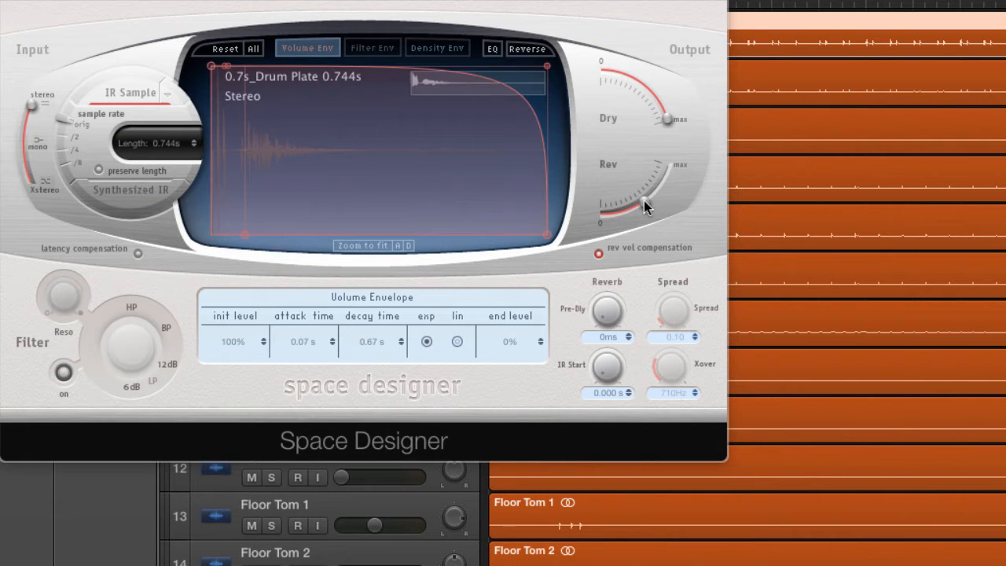
mouse_move(644, 201)
mouse_down()
mouse_move(611, 218)
mouse_move(669, 169)
mouse_move(622, 217)
mouse_move(588, 220)
mouse_move(643, 198)
mouse_move(635, 201)
mouse_up()
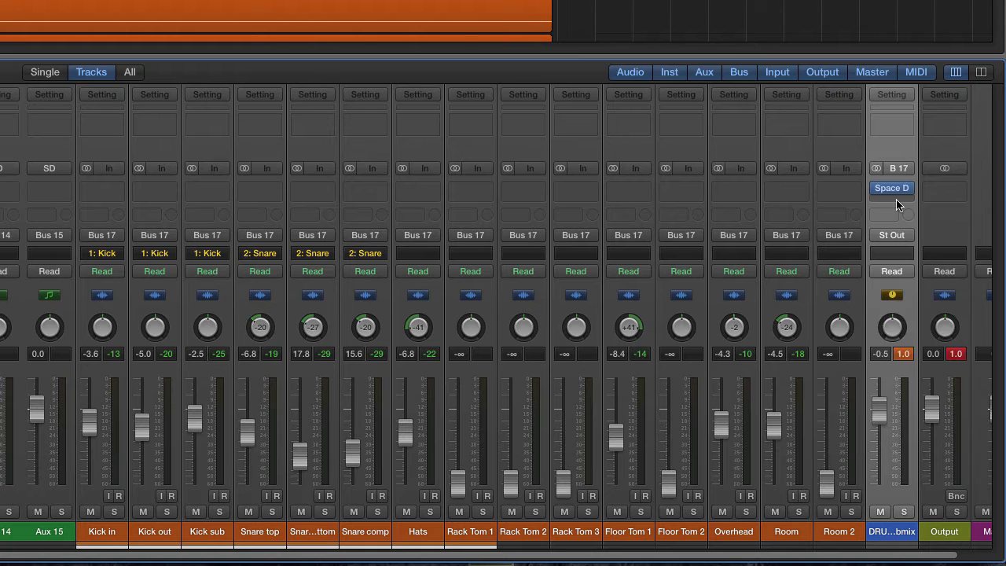
Step: Insert the Waves PuigChild 670 (s) compressor after Space Designer on the DRUM submix and load the factory preset LAVYNE VINTAGE MASTERING GLUE
click(896, 199)
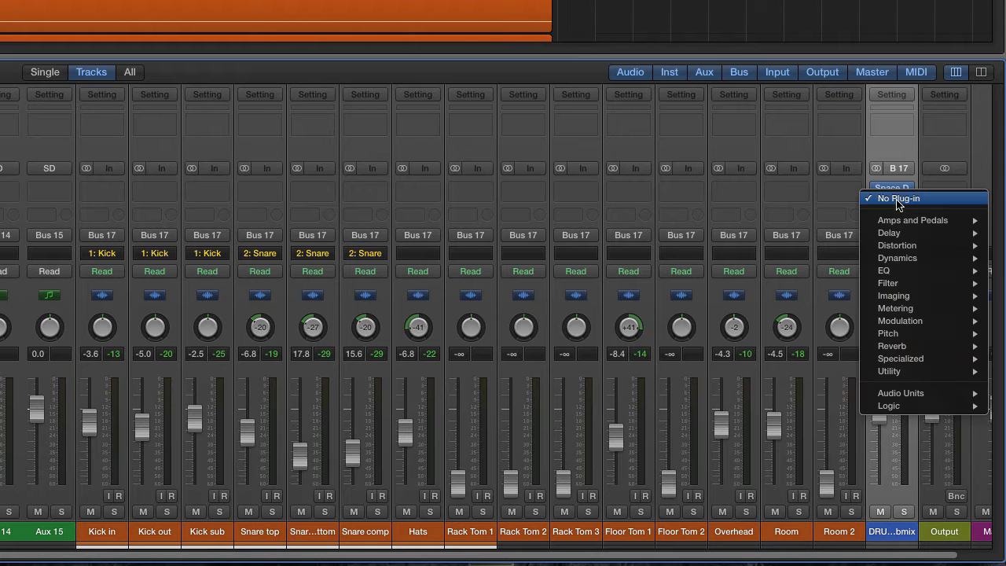
mouse_move(911, 393)
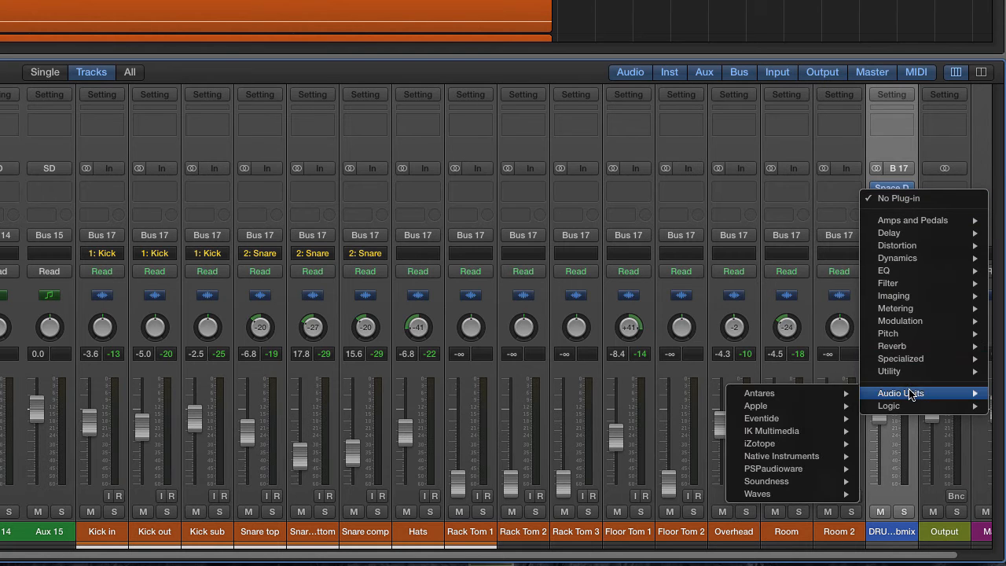
mouse_move(793, 495)
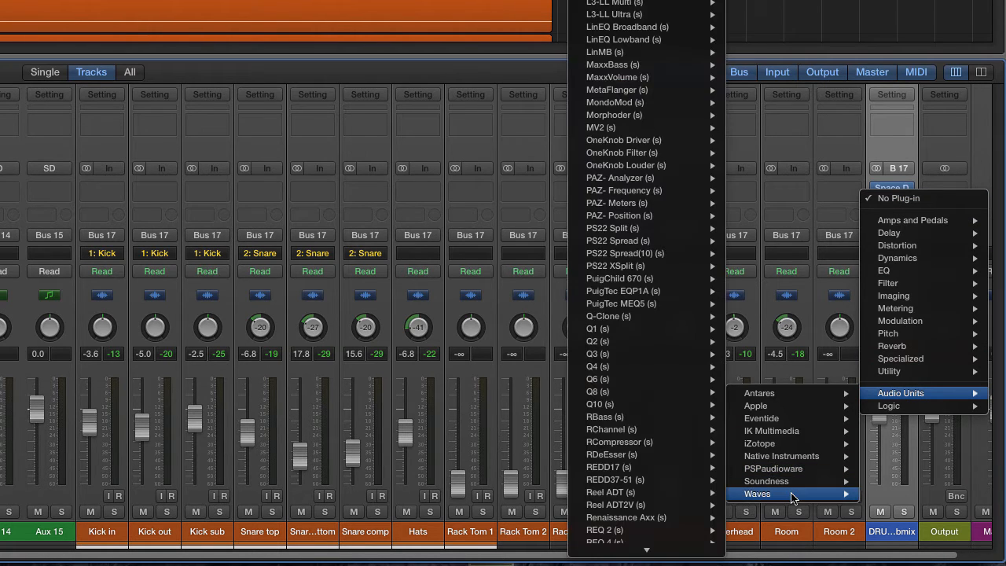
click(651, 279)
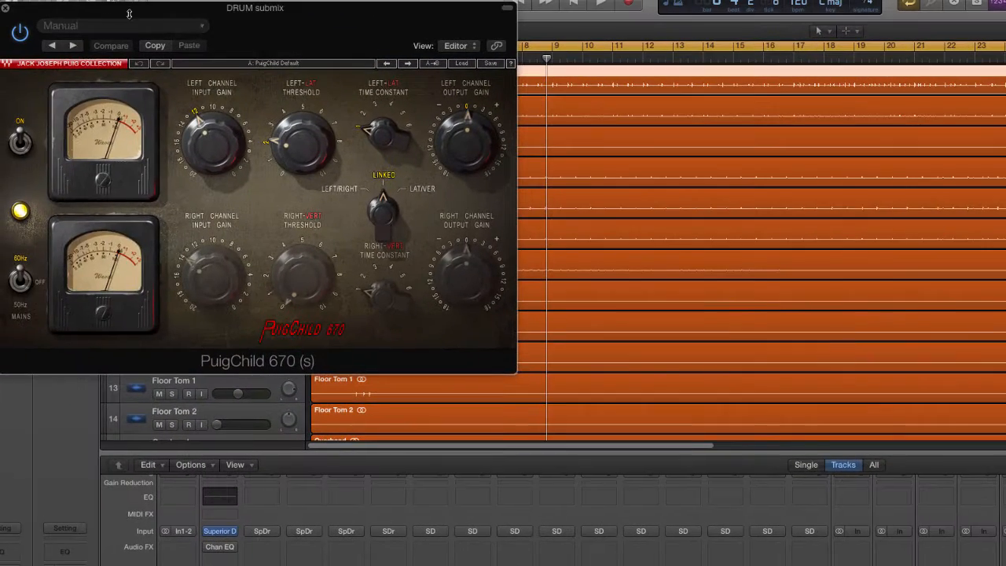
click(189, 27)
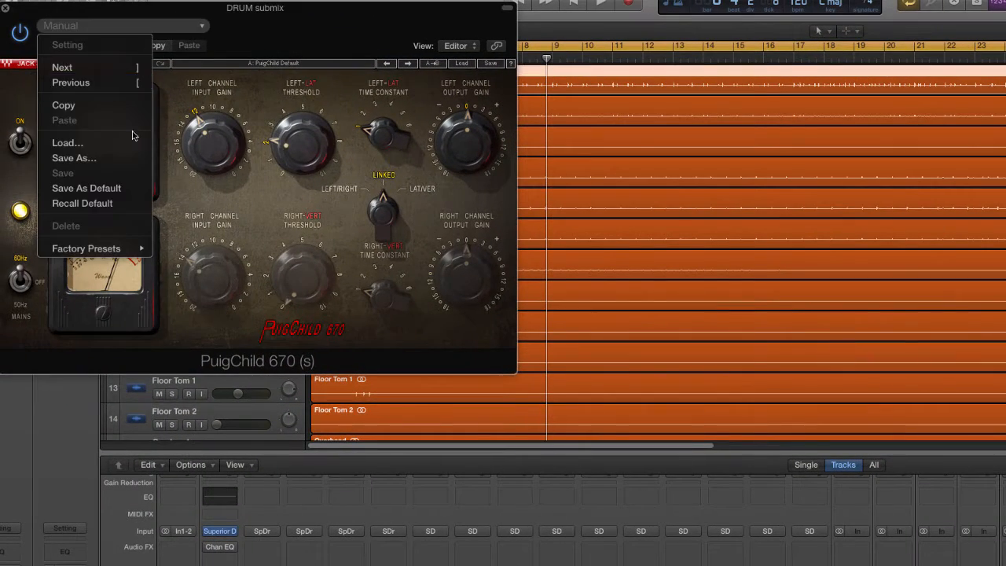
mouse_move(130, 252)
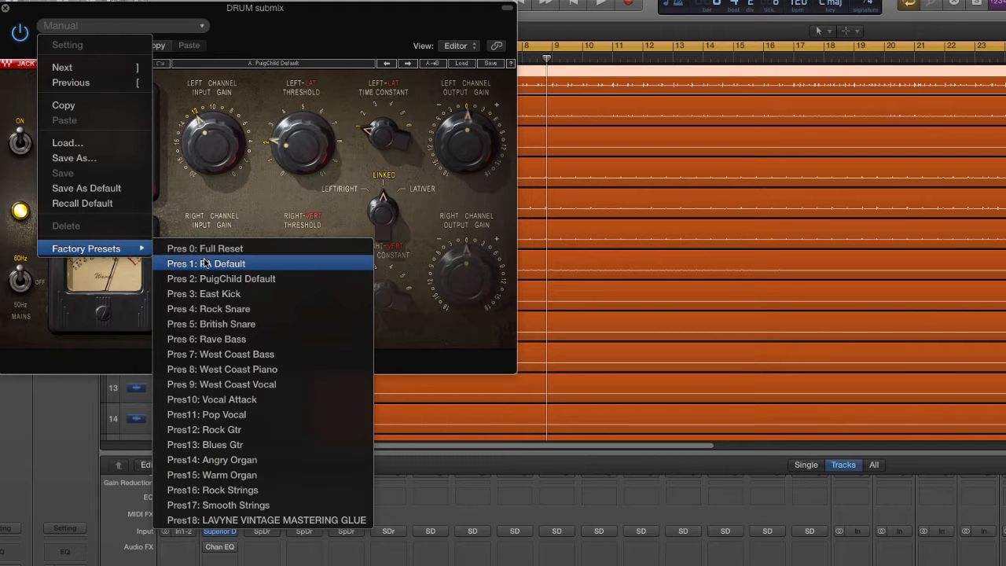
click(267, 520)
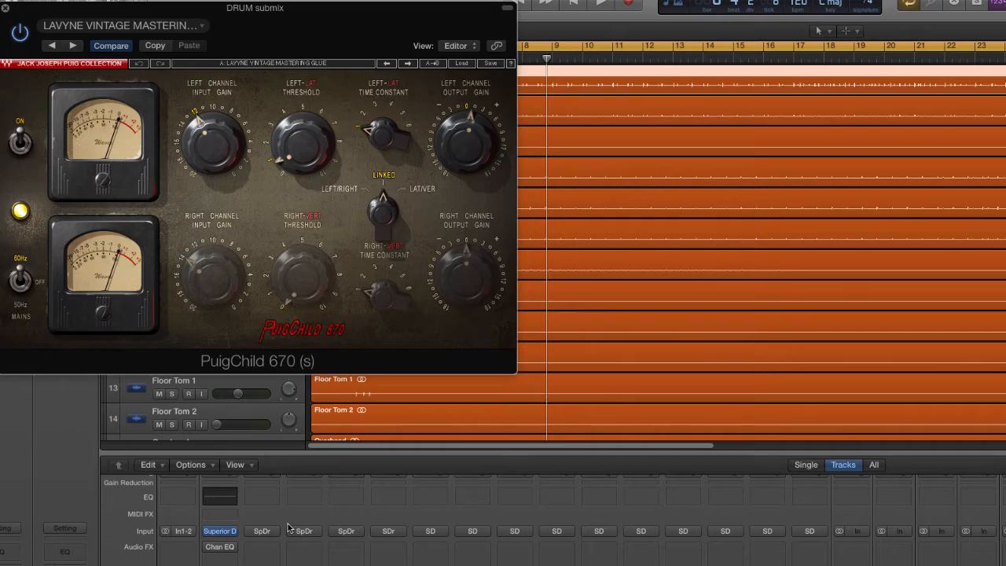
Step: Play the drums and compare the sound with the PuigChild 670 bypassed and enabled
click(288, 528)
key(space)
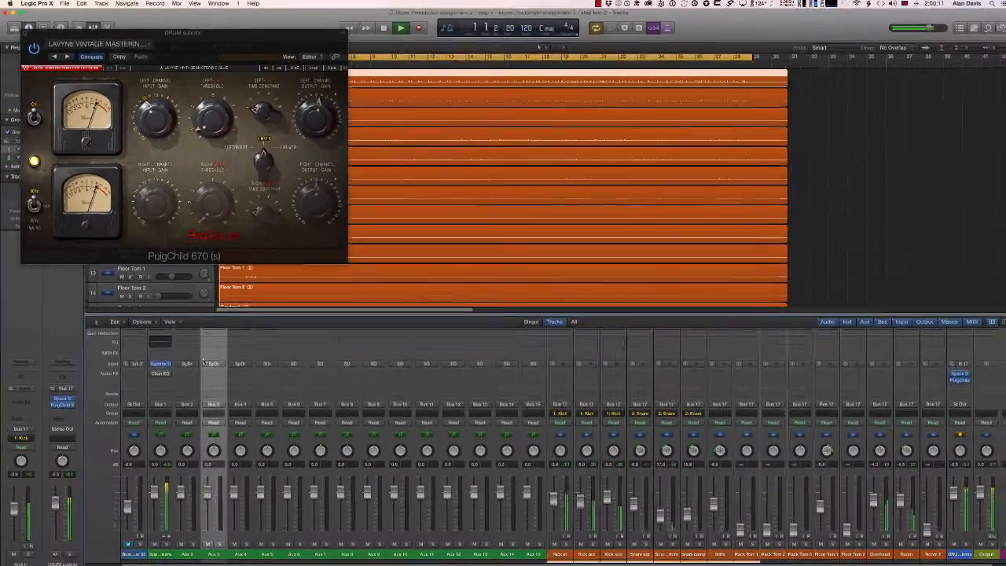
click(35, 49)
click(35, 48)
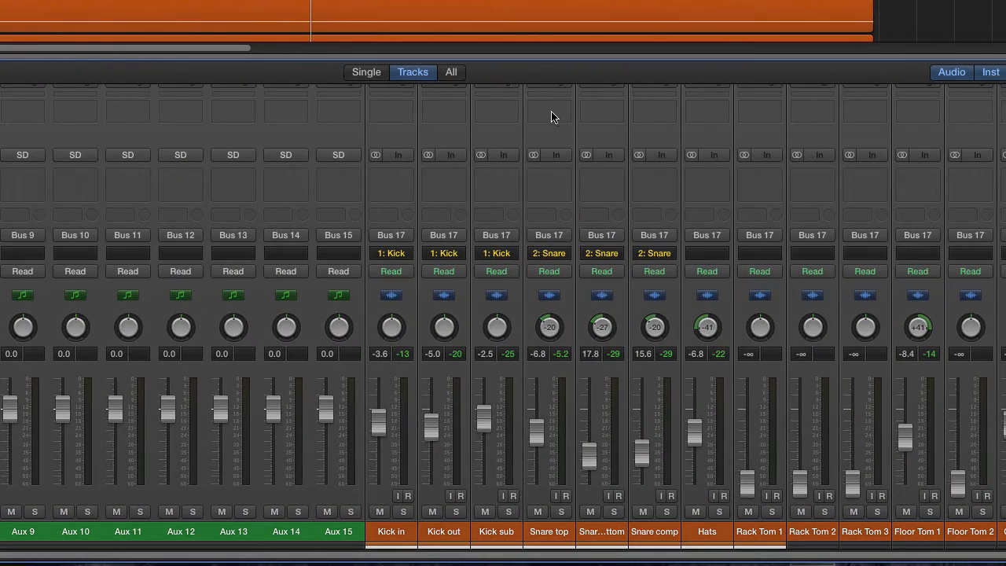
Step: Add a Channel EQ to the Snare top channel and enable its low cut at 86 Hz with a Q of 0.10
double_click(551, 117)
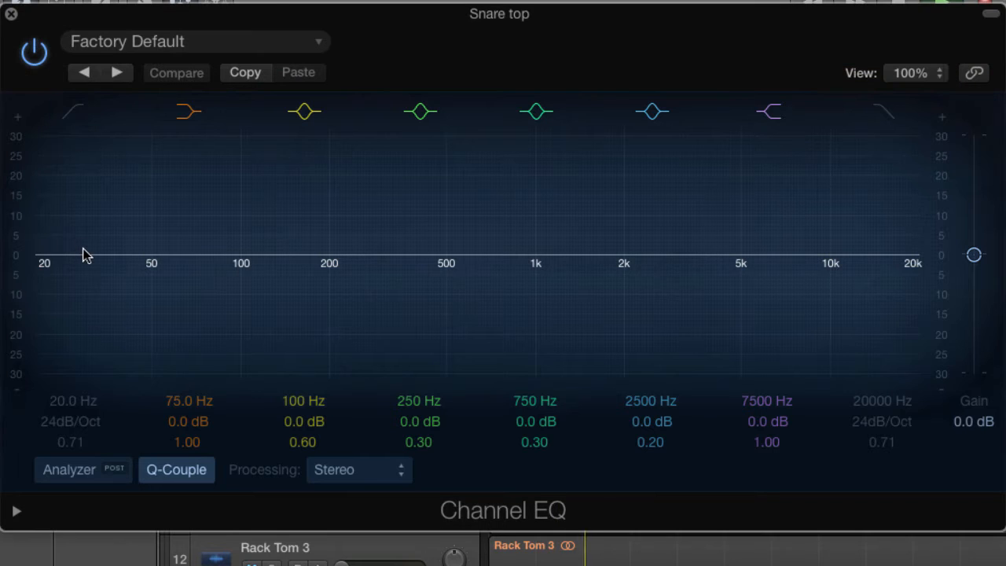
click(70, 103)
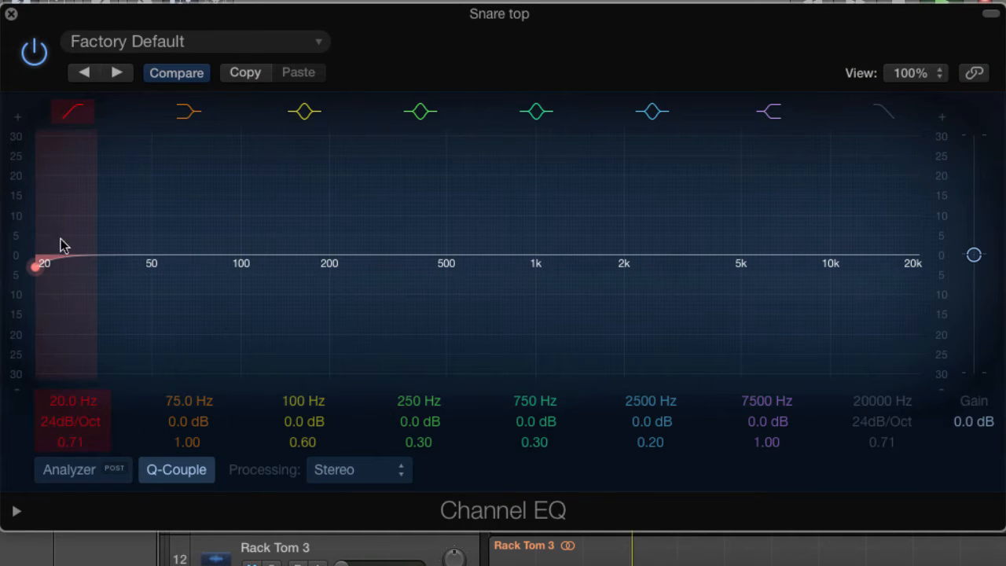
mouse_move(40, 273)
mouse_down()
mouse_move(70, 279)
mouse_move(123, 343)
mouse_move(188, 453)
mouse_move(202, 456)
mouse_move(152, 385)
mouse_move(241, 409)
mouse_up()
Step: Lower the Snare top EQ's low shelf to -17.5 dB at 94 Hz with the frequency analyzer turned on
drag(113, 301, 139, 385)
click(93, 470)
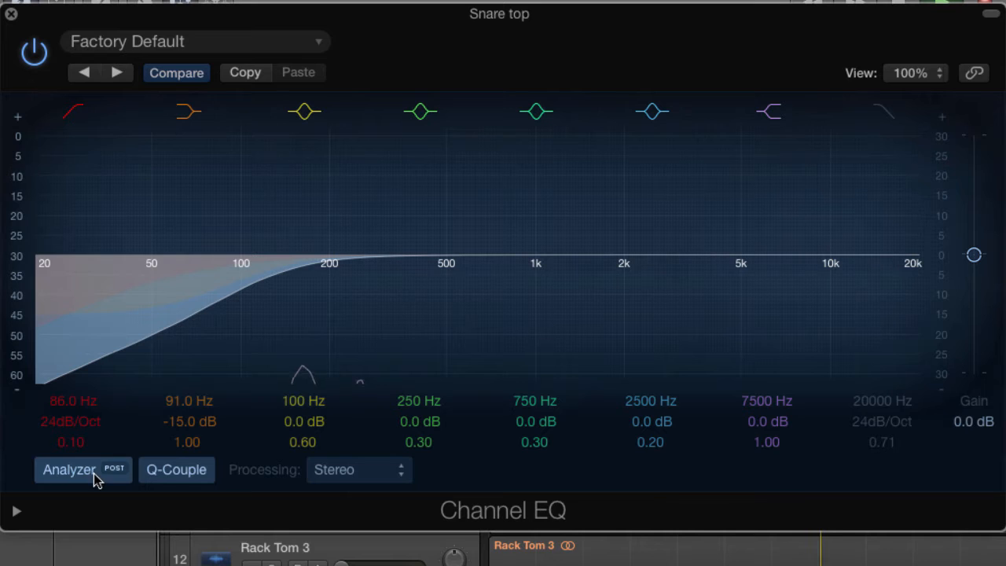
drag(166, 341, 168, 351)
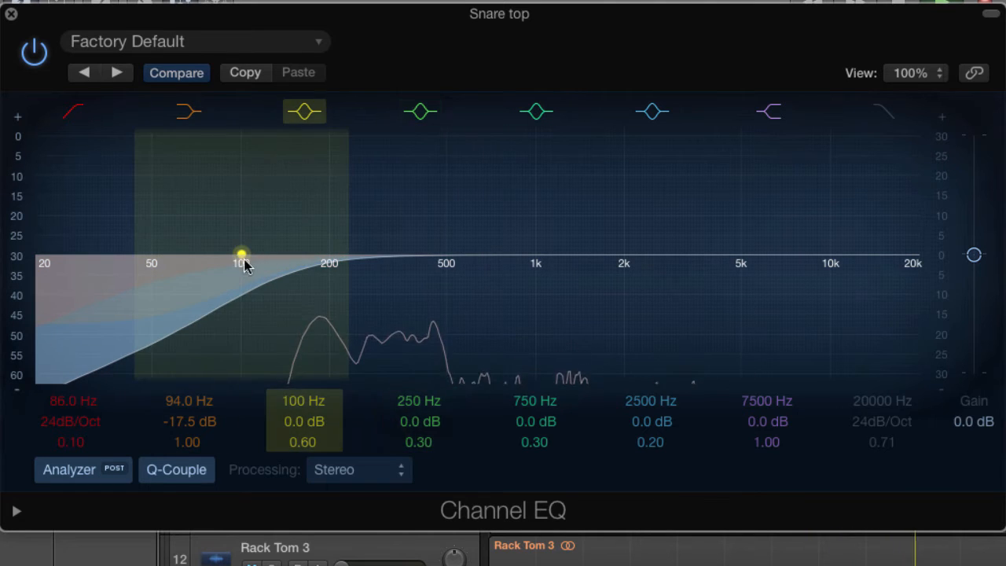
Step: Boost the Snare top EQ by 0.5 dB at 82 Hz, 6 dB at 3250 Hz with Q 0.93, and 5 dB on the high shelf at 11000 Hz
mouse_move(230, 253)
mouse_down()
mouse_move(191, 253)
mouse_move(210, 252)
mouse_up()
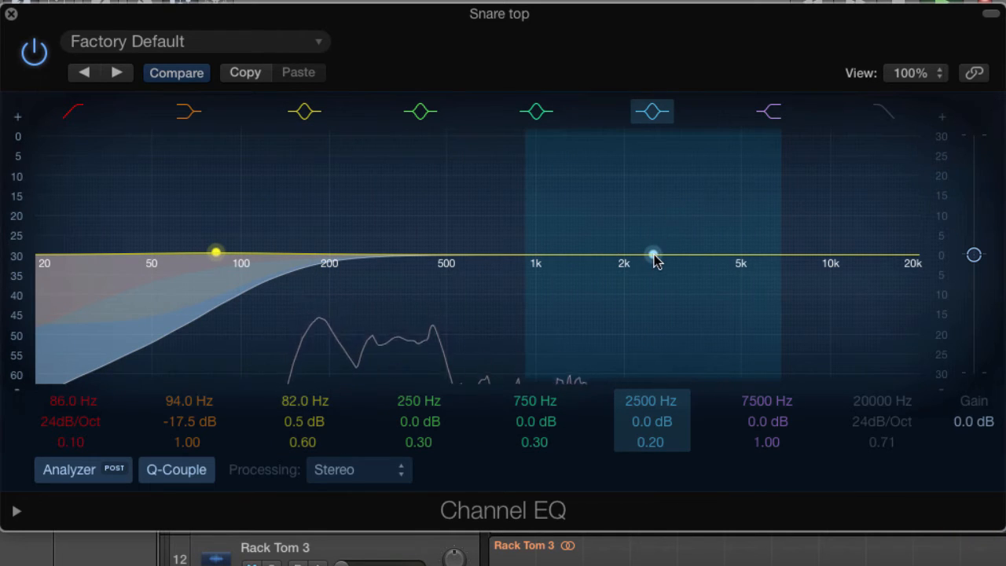
drag(655, 257, 691, 213)
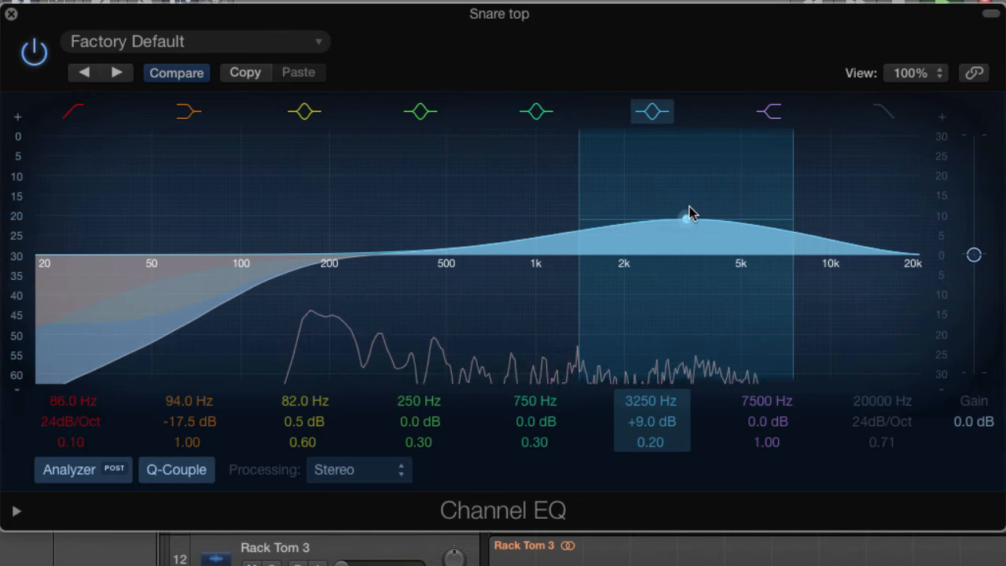
mouse_move(664, 442)
mouse_down()
mouse_move(664, 417)
mouse_move(664, 429)
mouse_up()
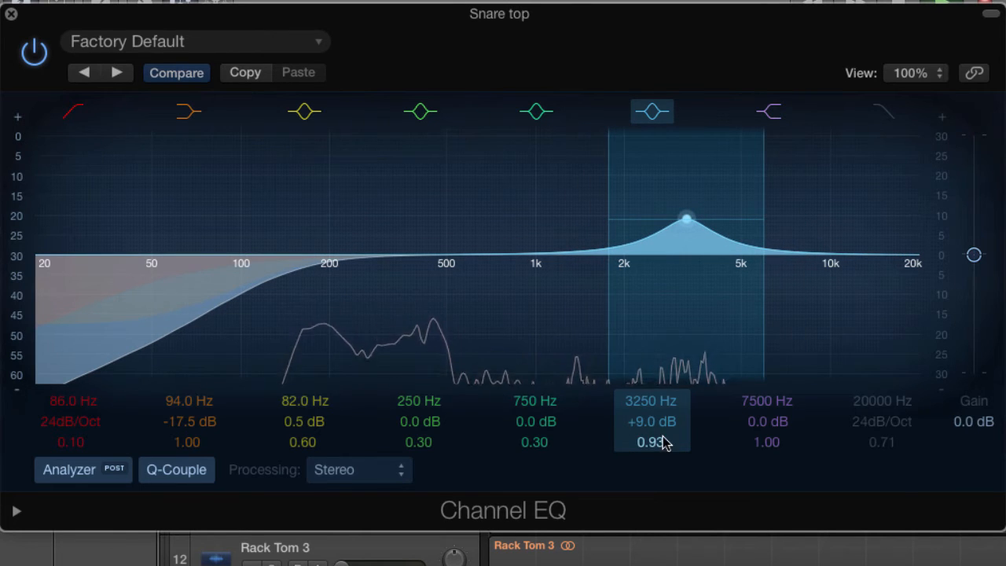
drag(688, 220, 690, 229)
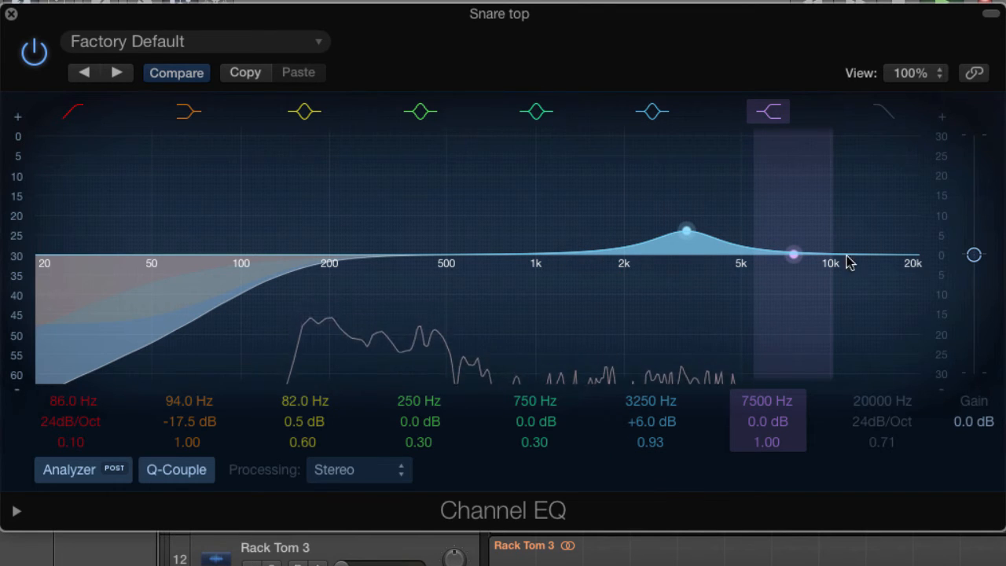
drag(793, 259, 844, 231)
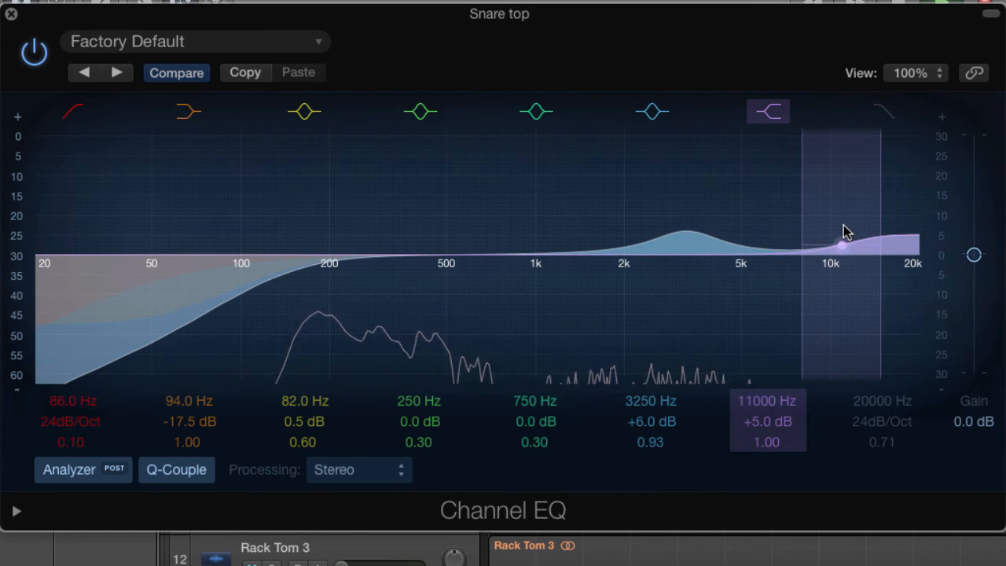
Step: Compare the snare with its Channel EQ bypassed and enabled, and unsolo the Snare top channel to hear the whole kit
click(35, 56)
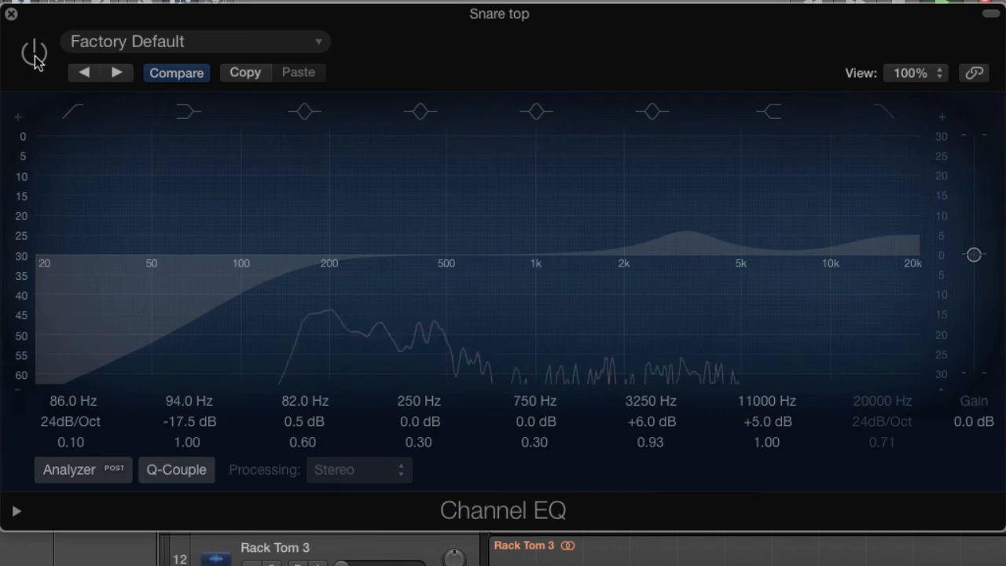
click(35, 56)
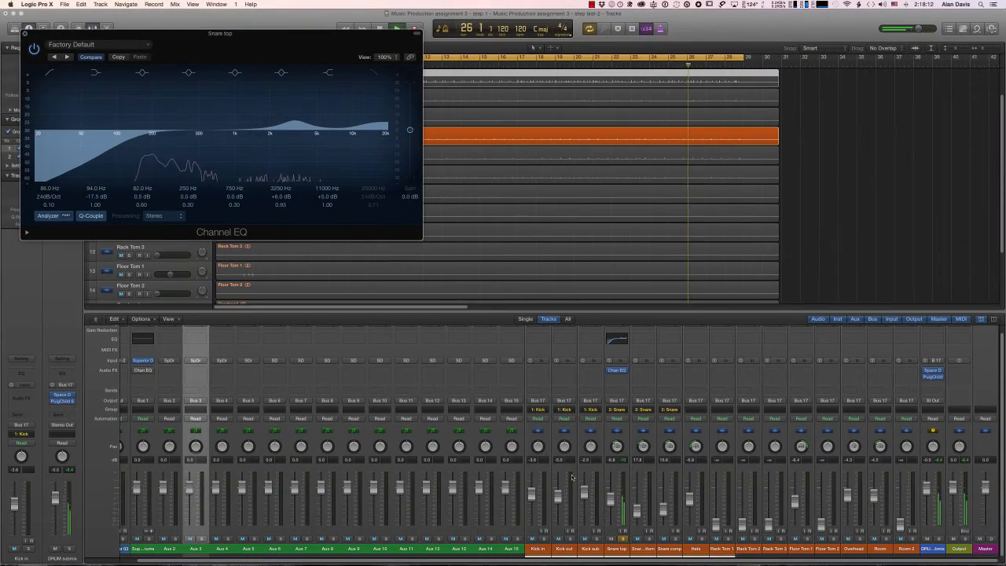
key(super+a)
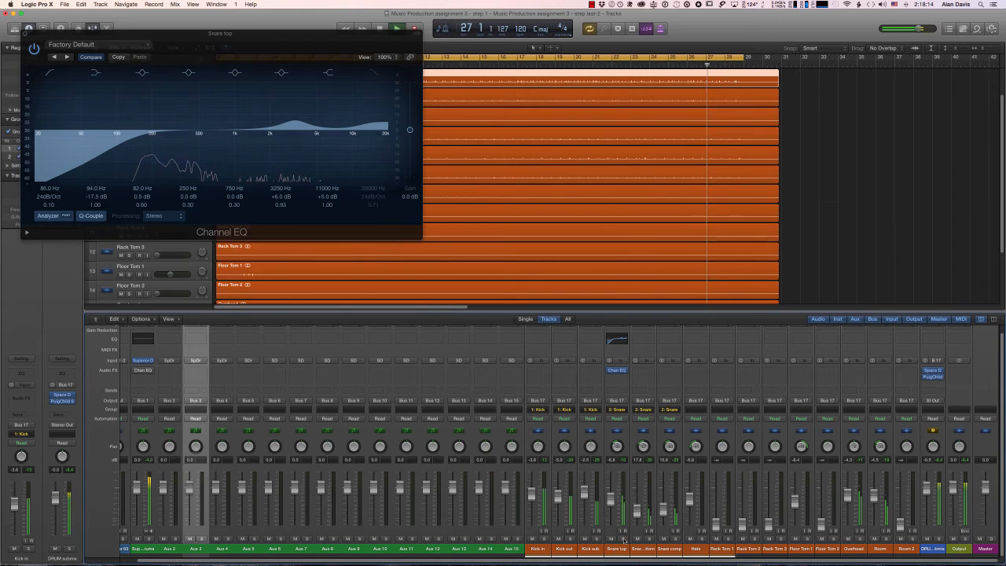